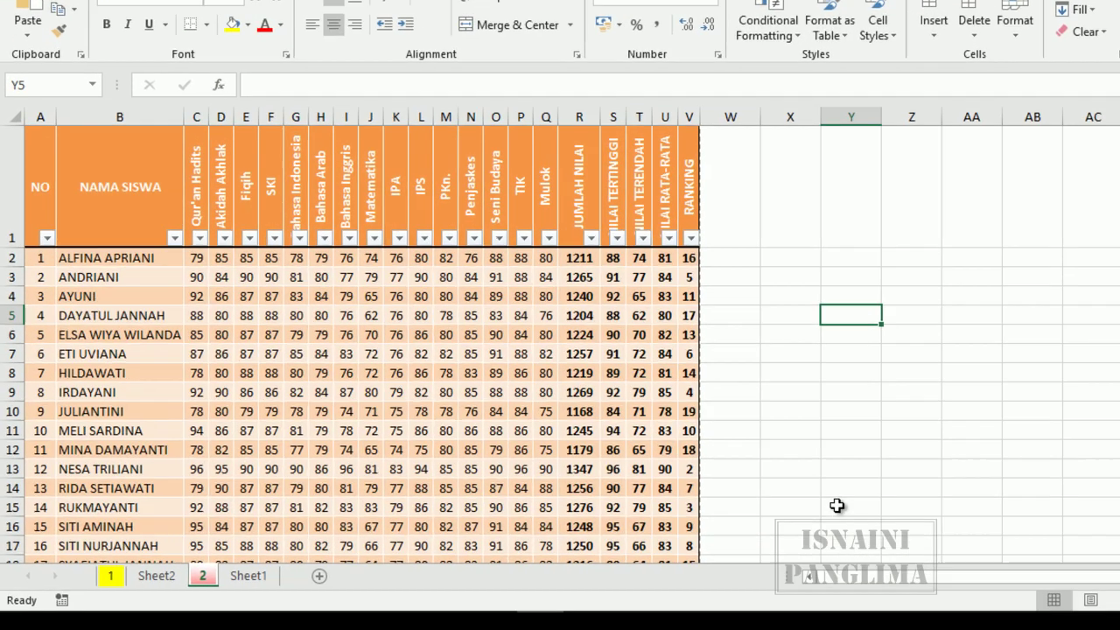
Check the table's extent by selecting a name cell, the RANKING column and row 20
click(103, 394)
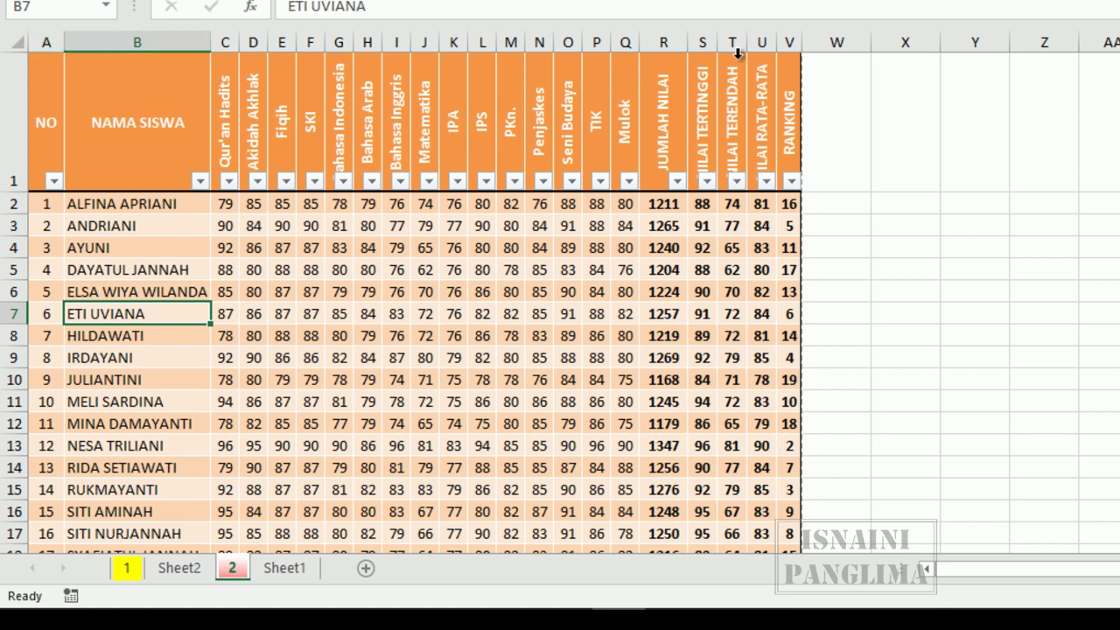
click(789, 42)
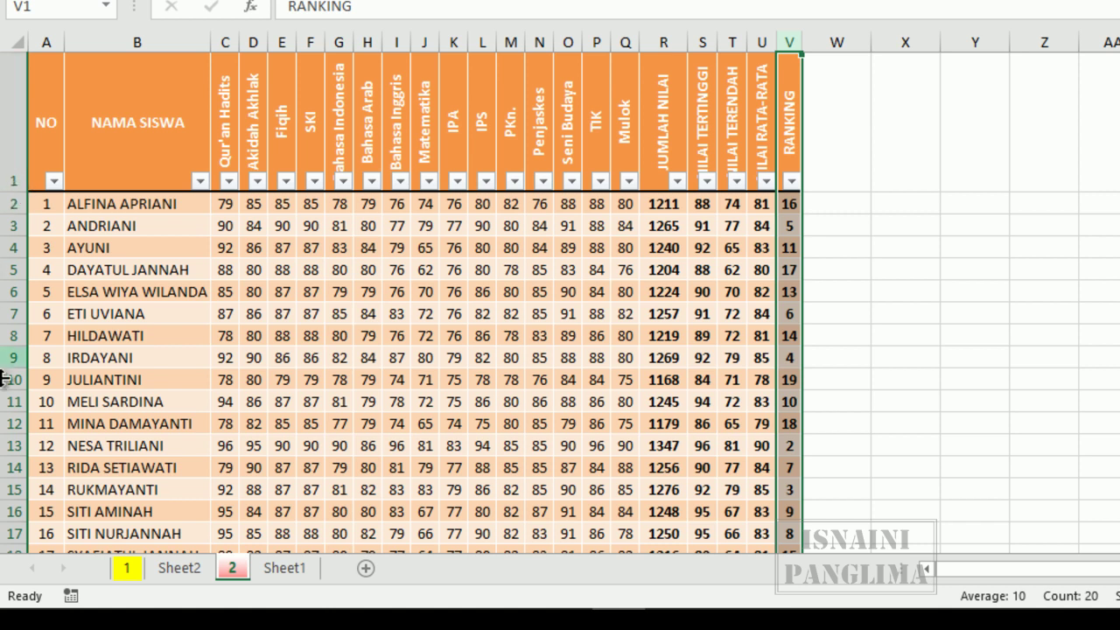
scroll(4, 378, down, 3)
click(14, 284)
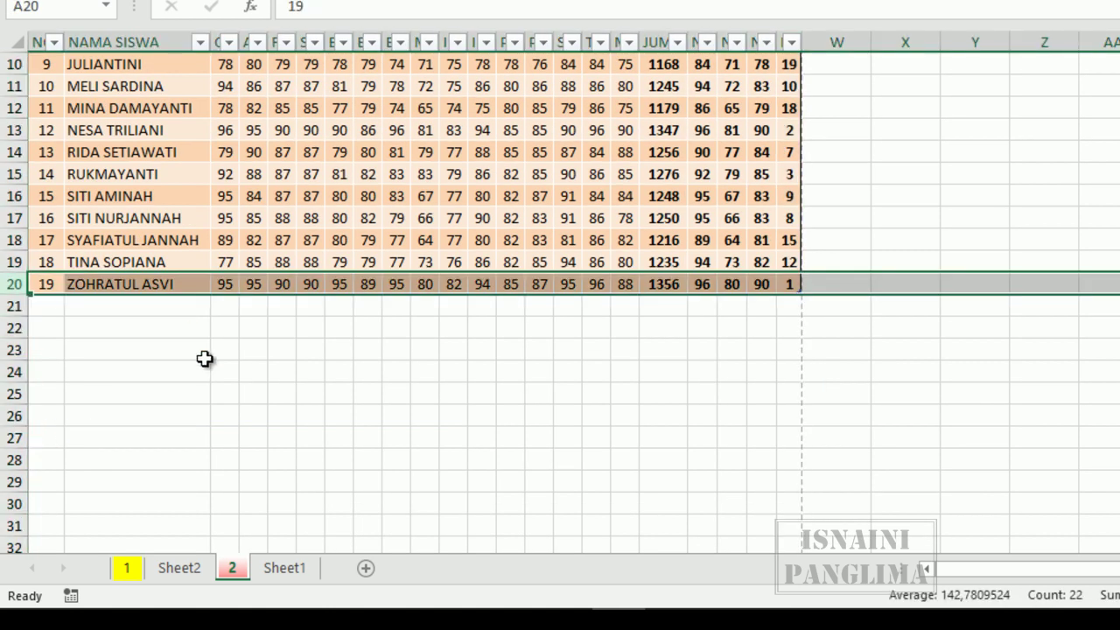
scroll(204, 359, up, 3)
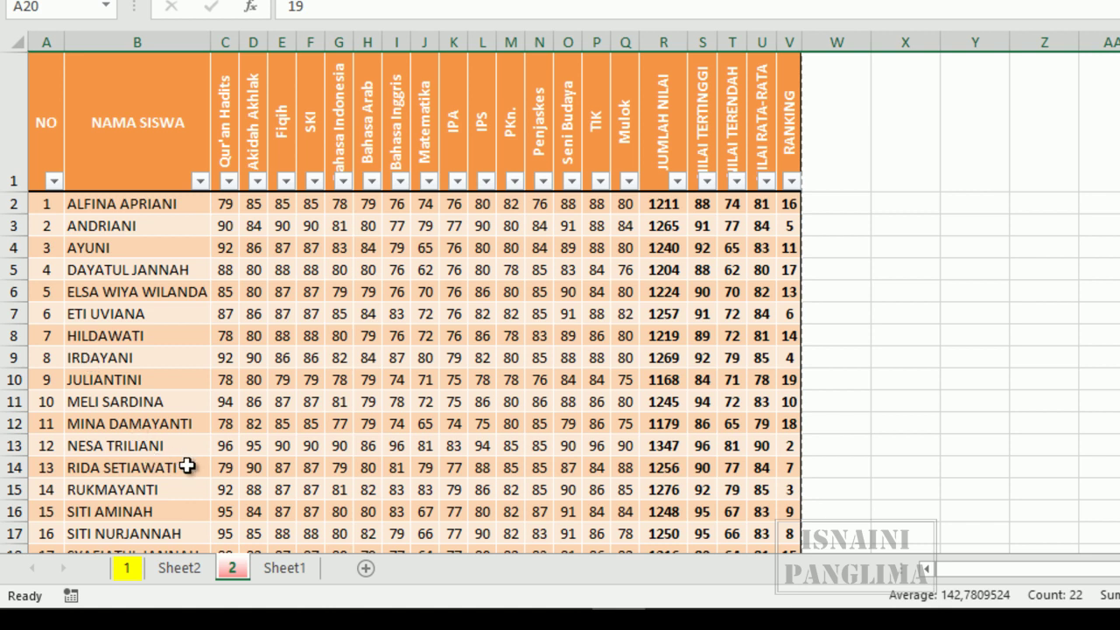
scroll(128, 432, down, 2)
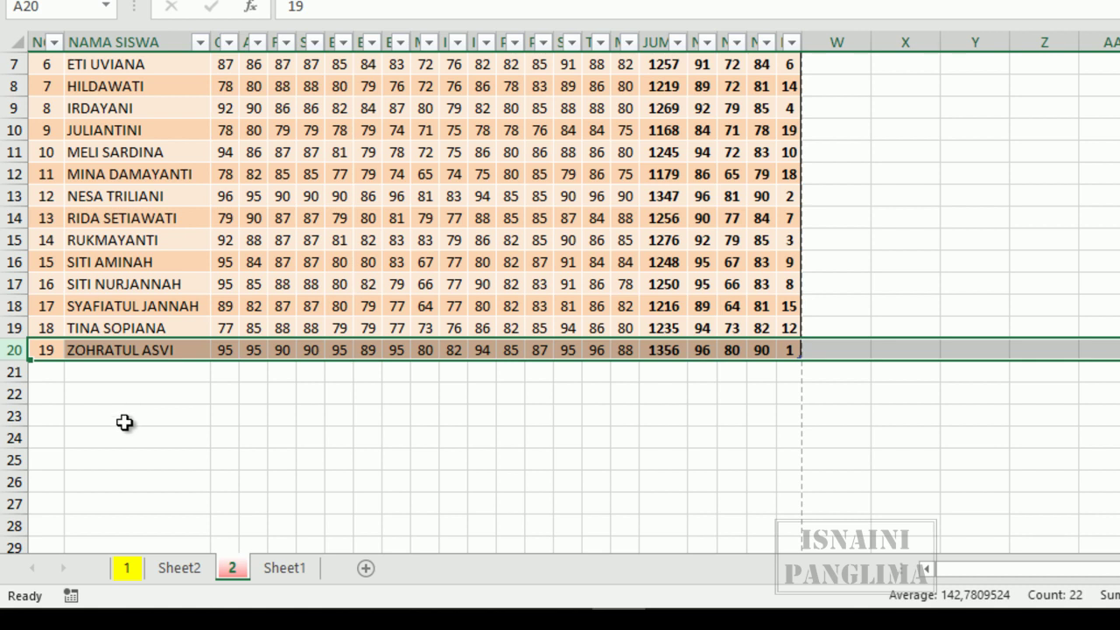
scroll(127, 427, up, 2)
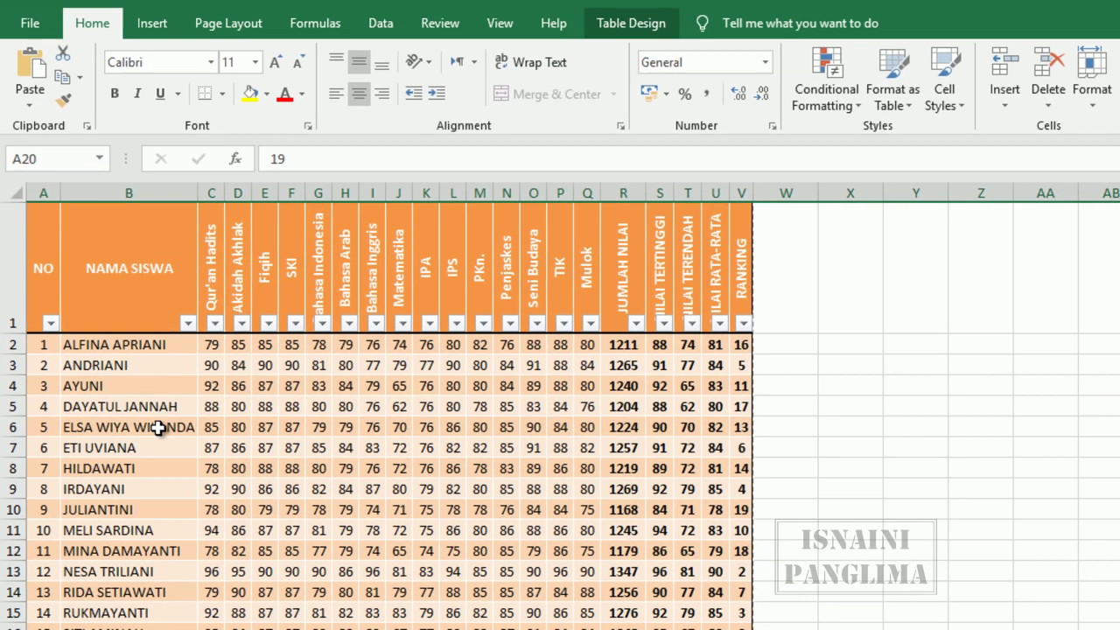
click(435, 627)
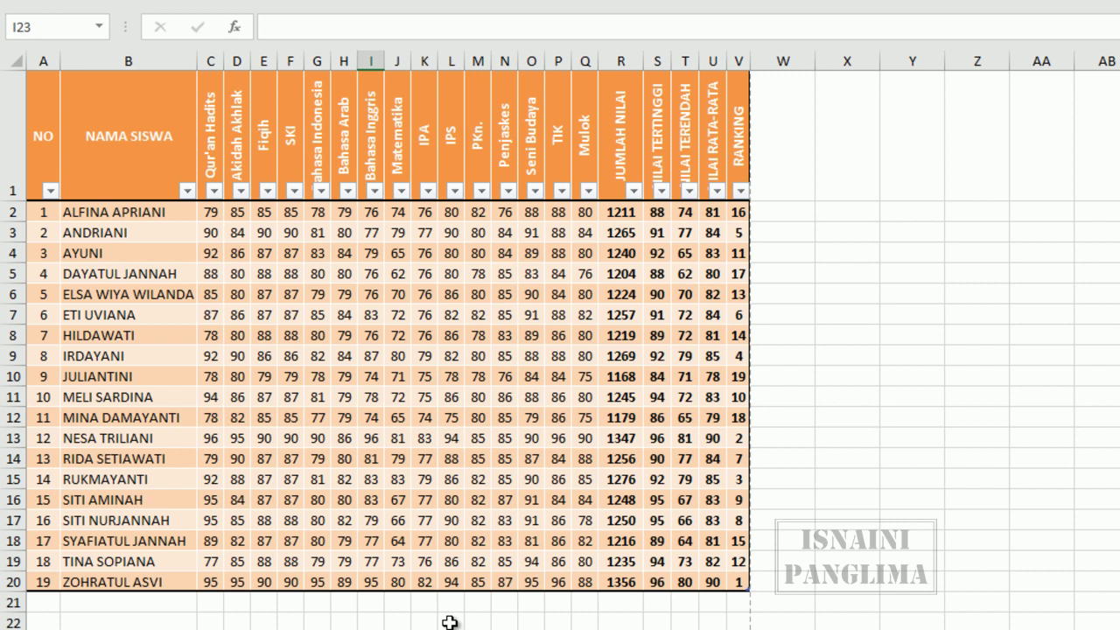
Screen-clip the grades table from the sheet corner to row 20, column V, then select cell X3
key(shift+super+s)
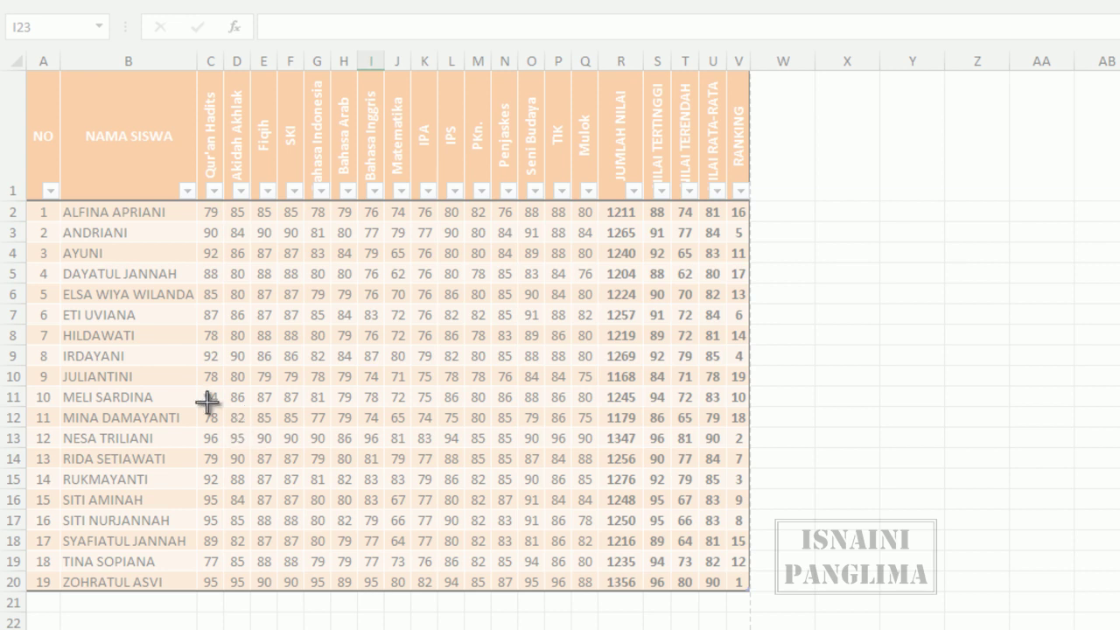
drag(9, 44, 200, 166)
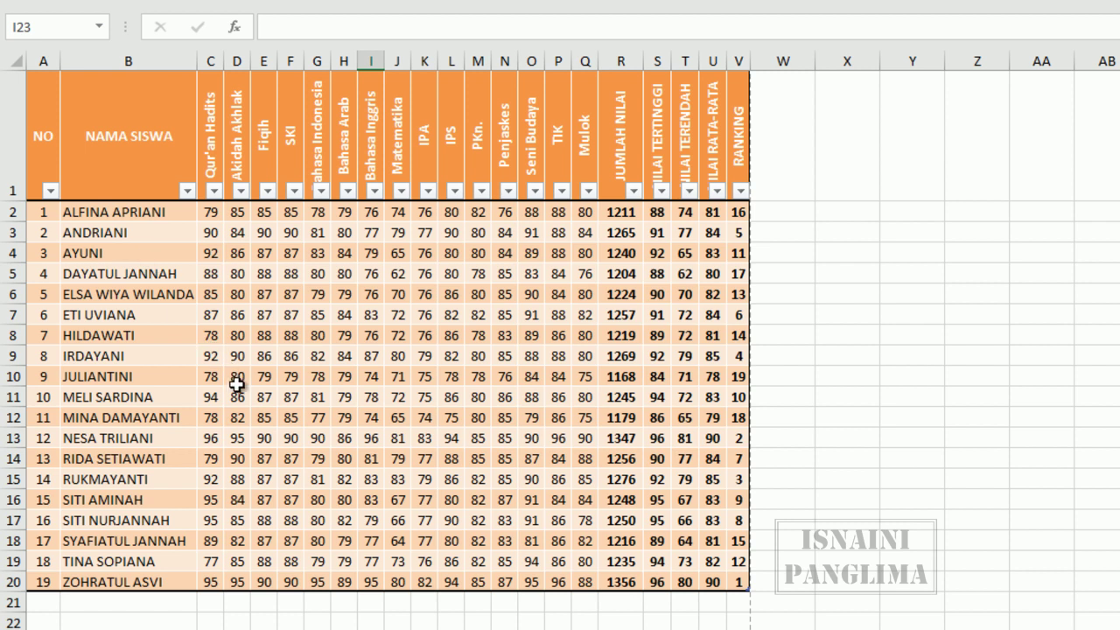
key(shift+super+s)
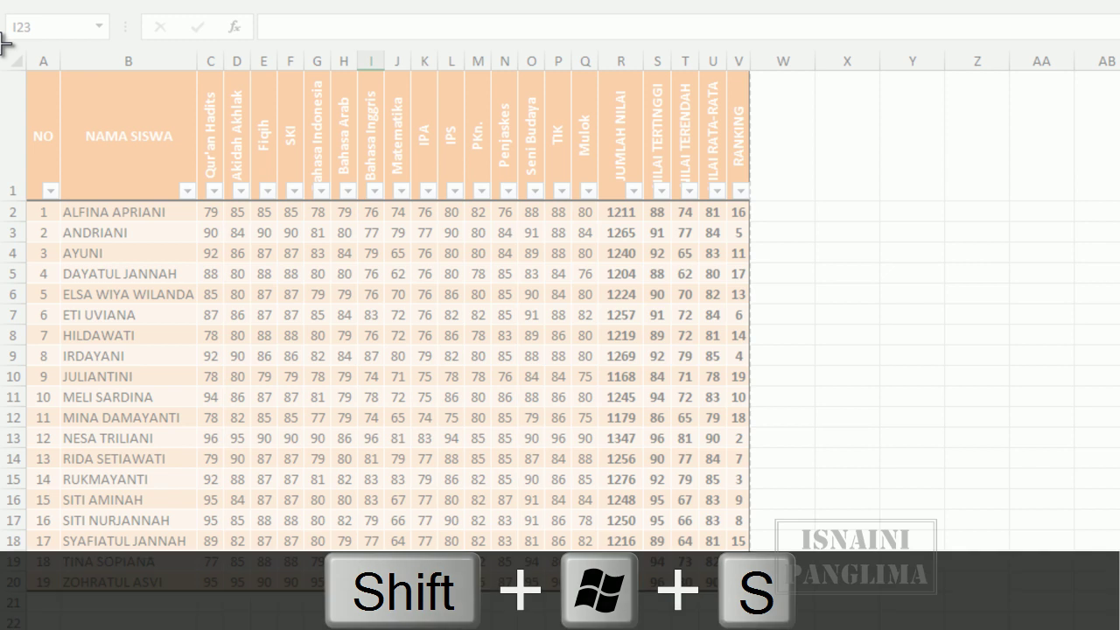
drag(4, 42, 672, 155)
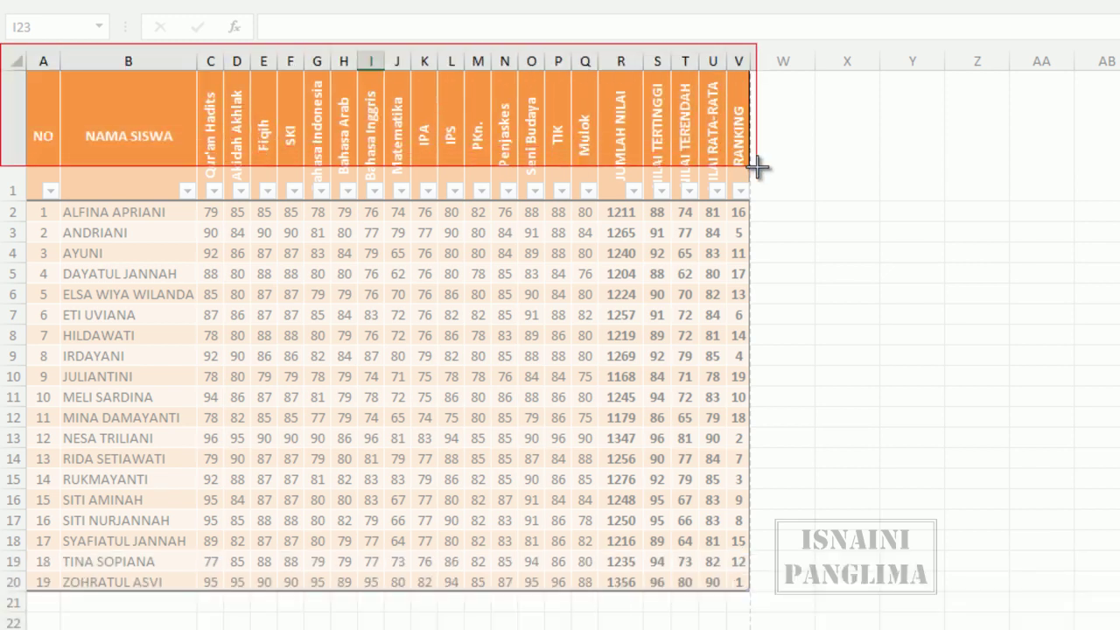
drag(672, 156, 752, 595)
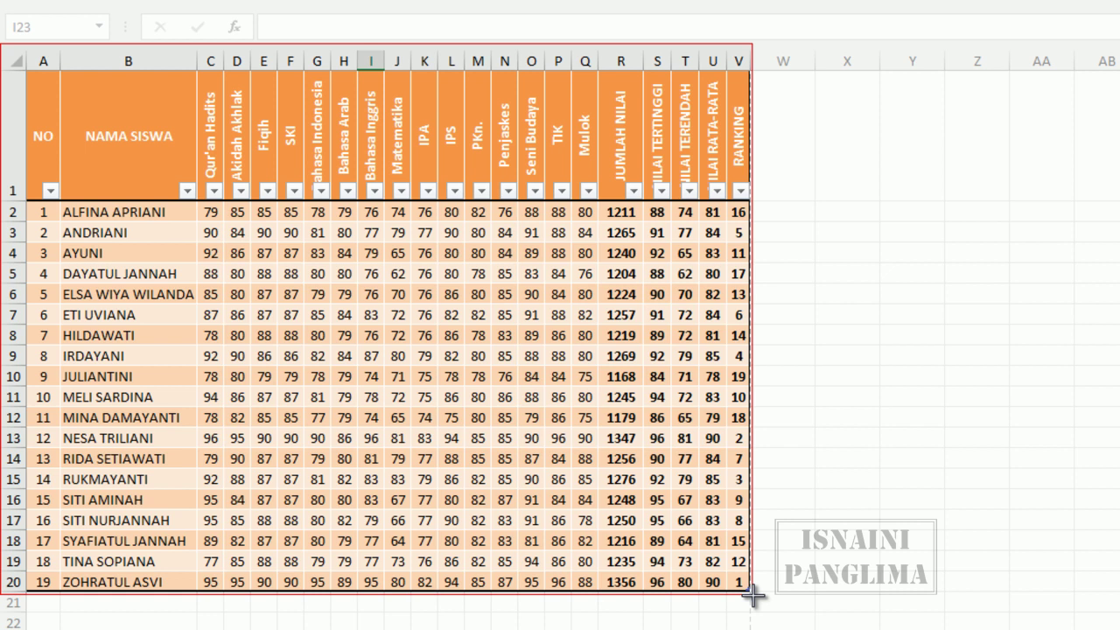
drag(752, 595, 752, 595)
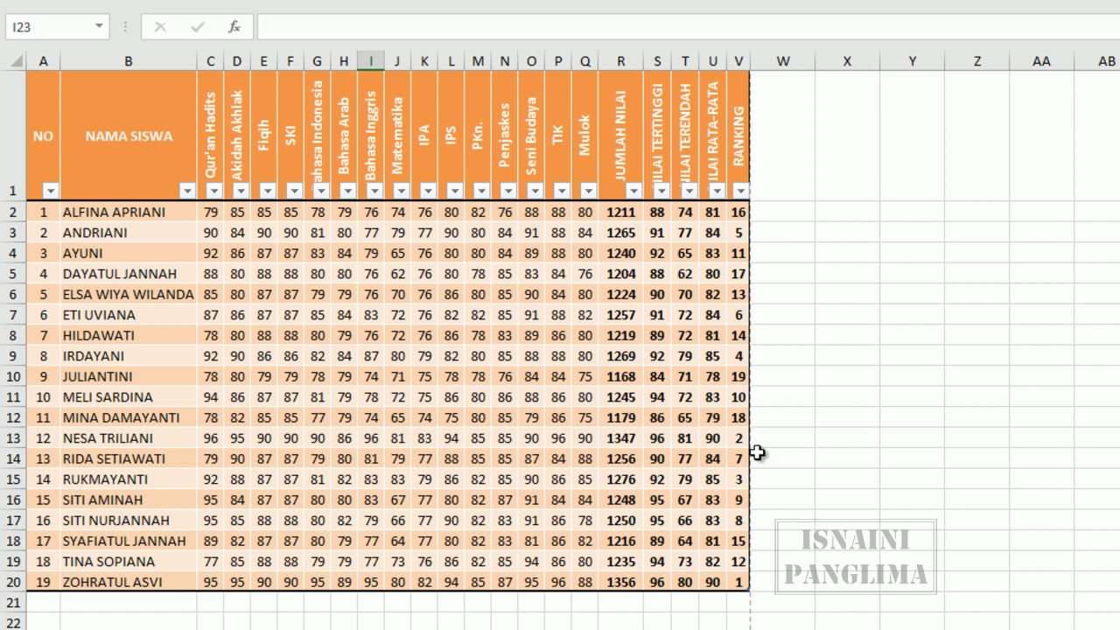
click(852, 237)
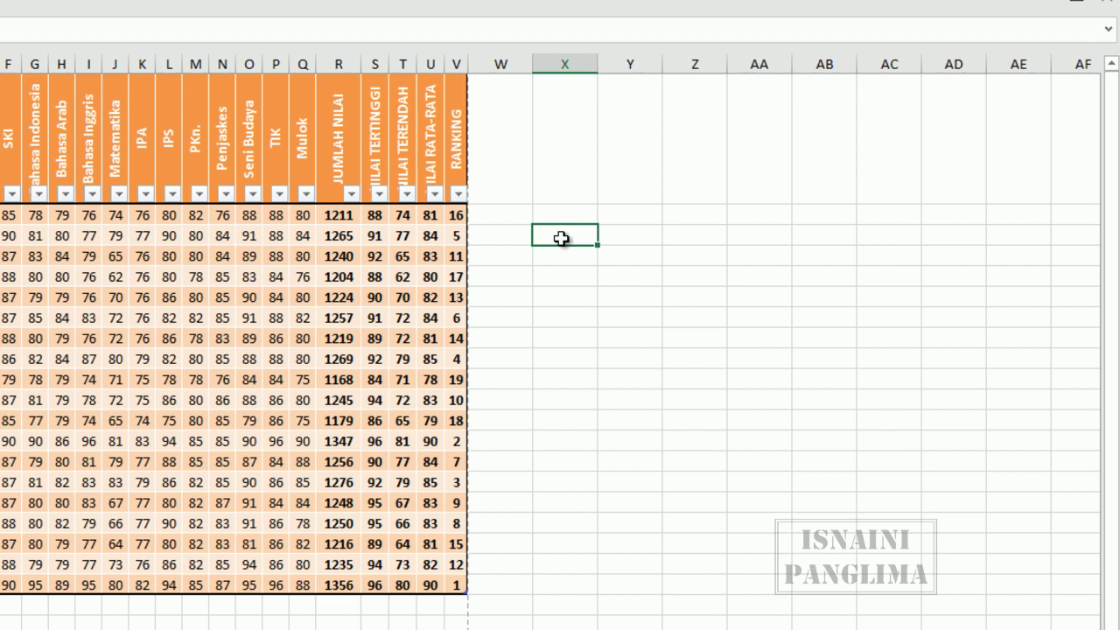
Paste the table picture, anchor it at A1 and resize it to cover the whole grades table
key(ctrl+v)
mouse_move(678, 390)
mouse_down()
mouse_move(80, 238)
mouse_move(247, 208)
mouse_up()
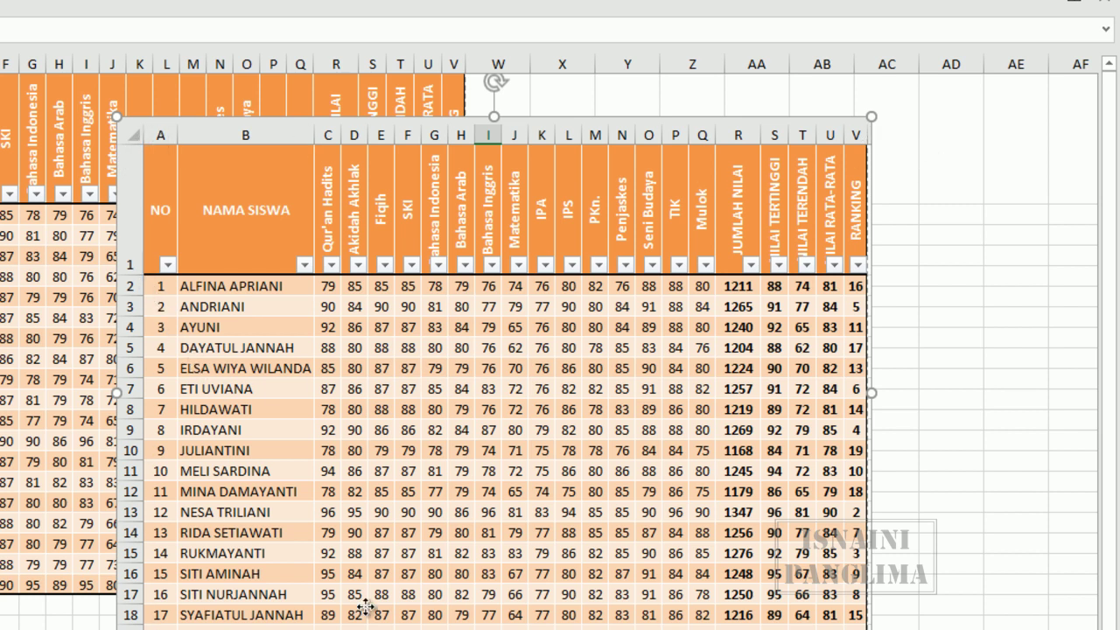
drag(366, 607, 270, 619)
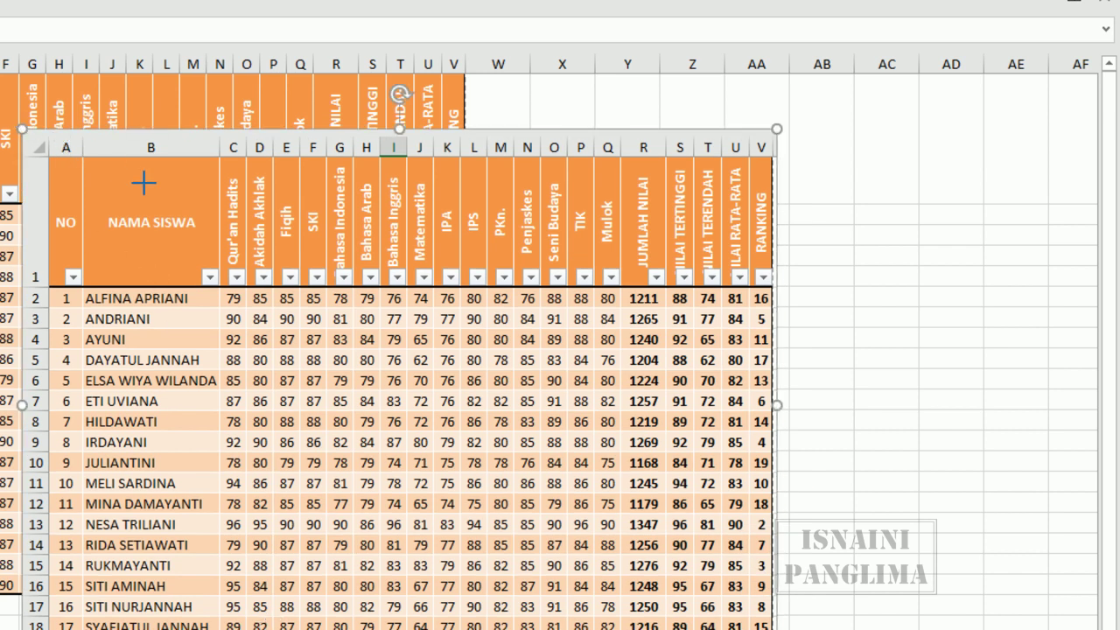
drag(22, 129, 500, 468)
mouse_move(663, 466)
mouse_down()
mouse_move(644, 419)
mouse_move(41, 311)
mouse_up()
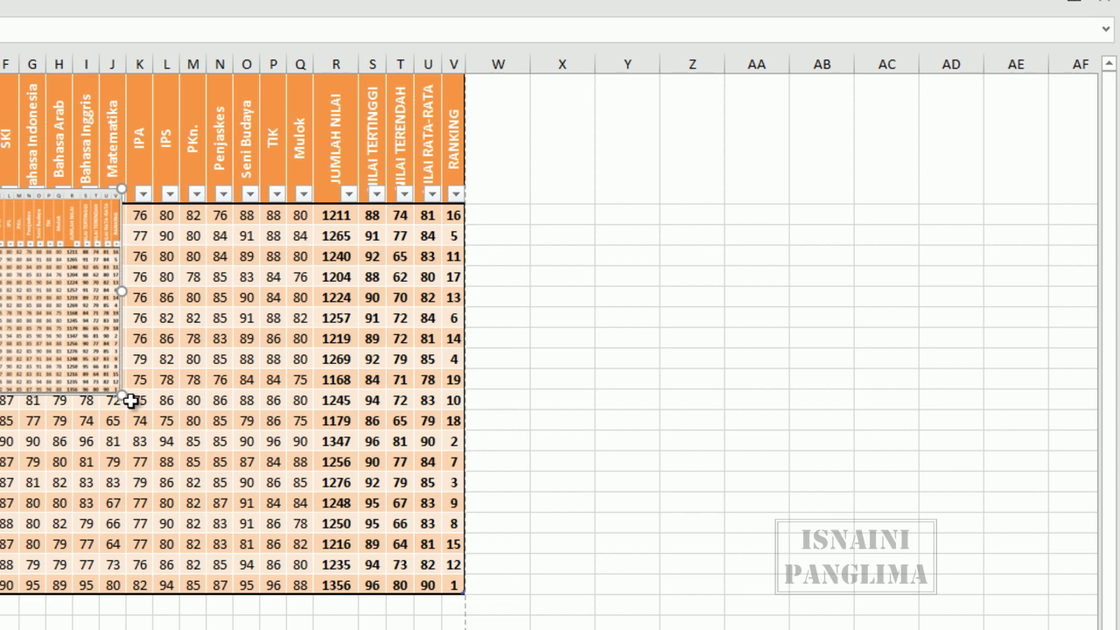
drag(129, 401, 464, 595)
click(562, 235)
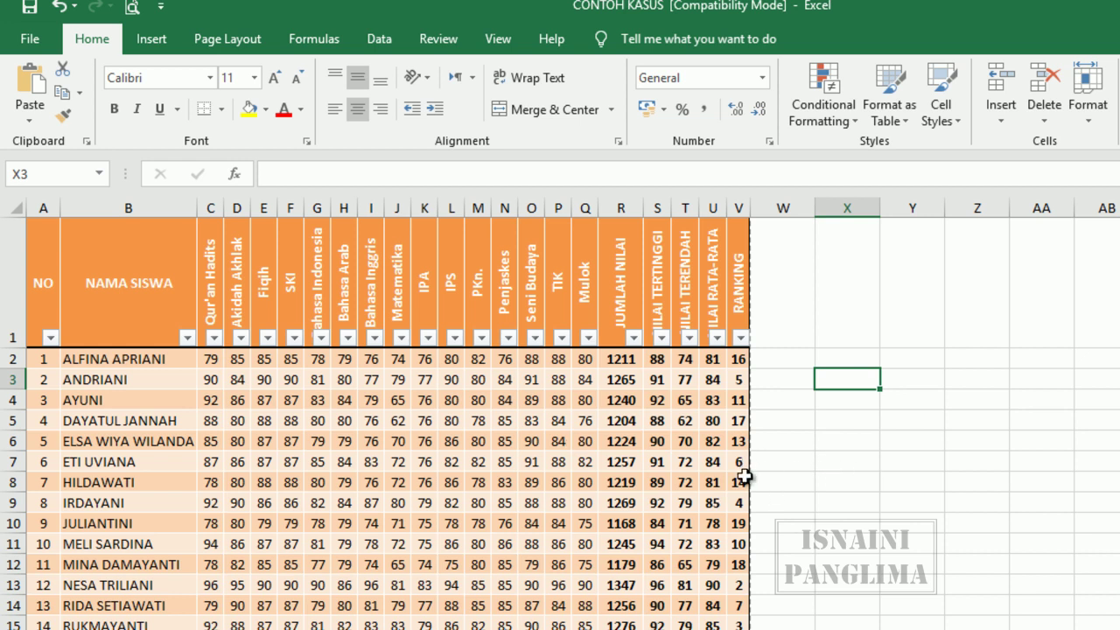
Open the Print screen previewing the 19-student table on a Legal portrait page
click(28, 39)
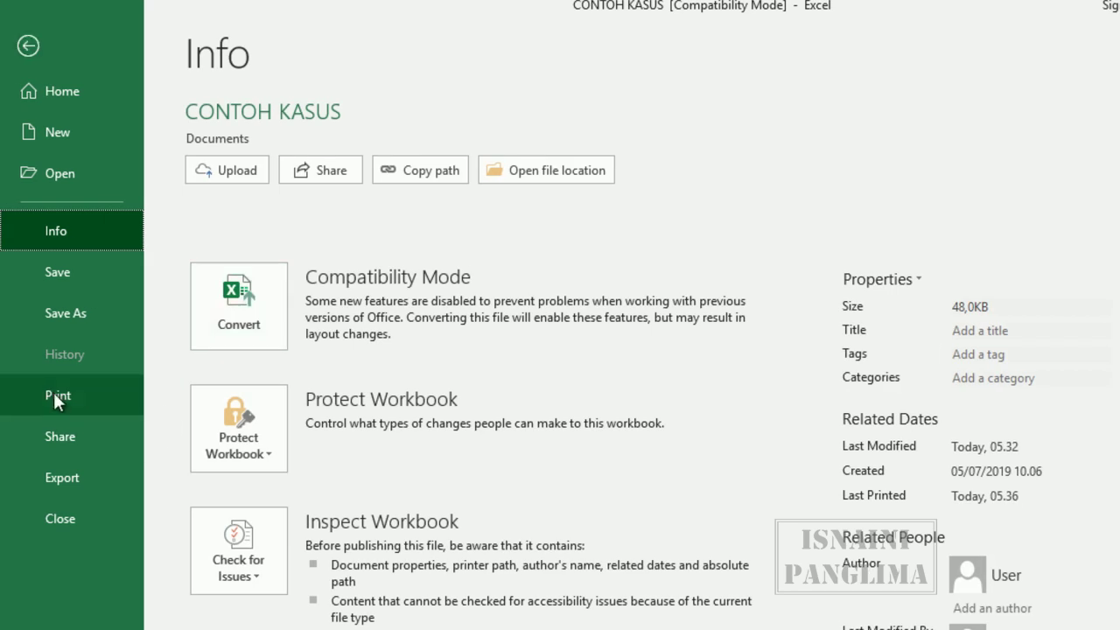
click(53, 392)
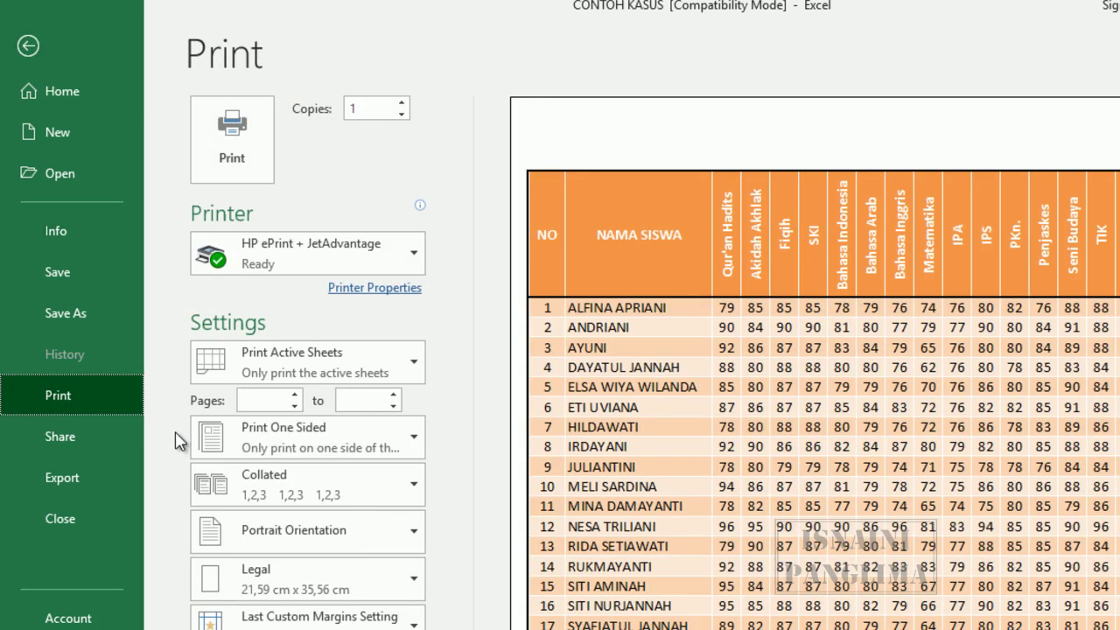
click(29, 45)
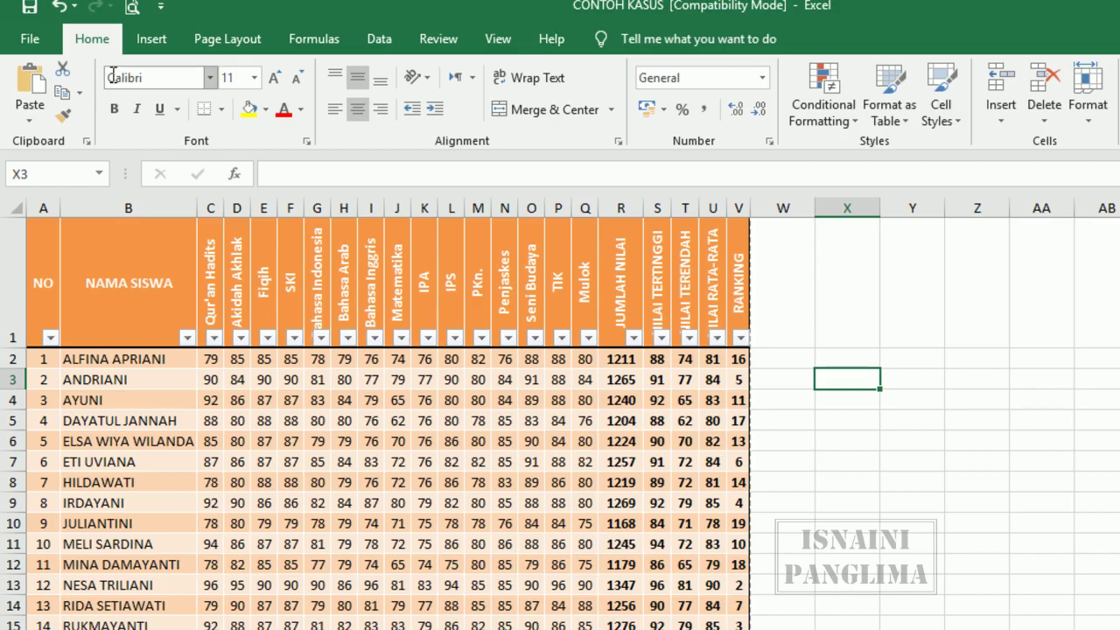
key(ctrl+p)
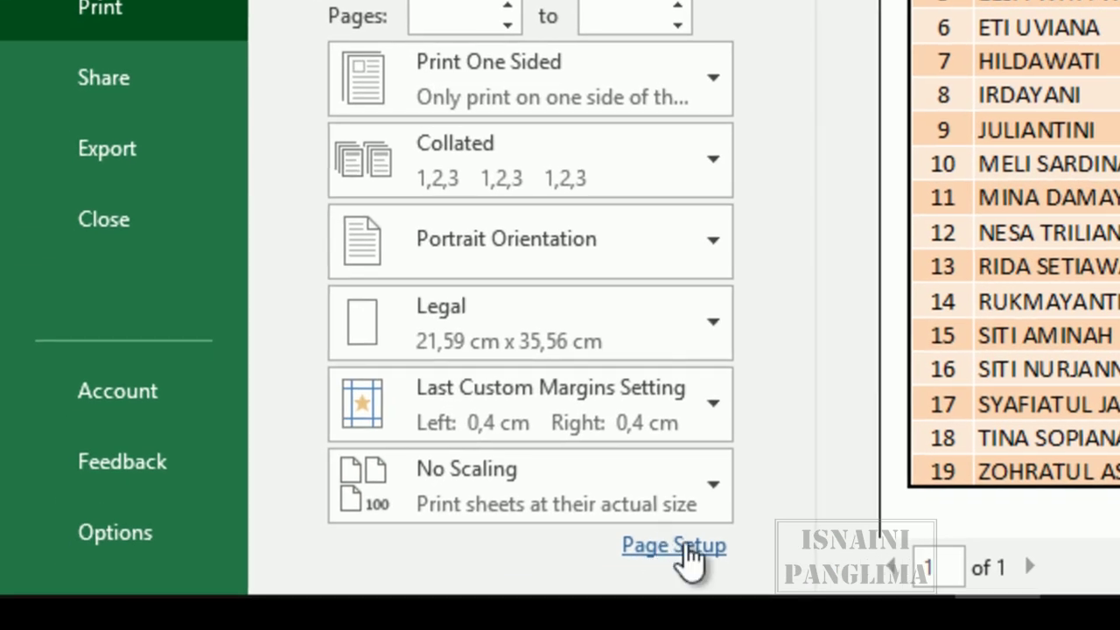
Enable Row and column headings on the Sheet tab of Page Setup
click(669, 547)
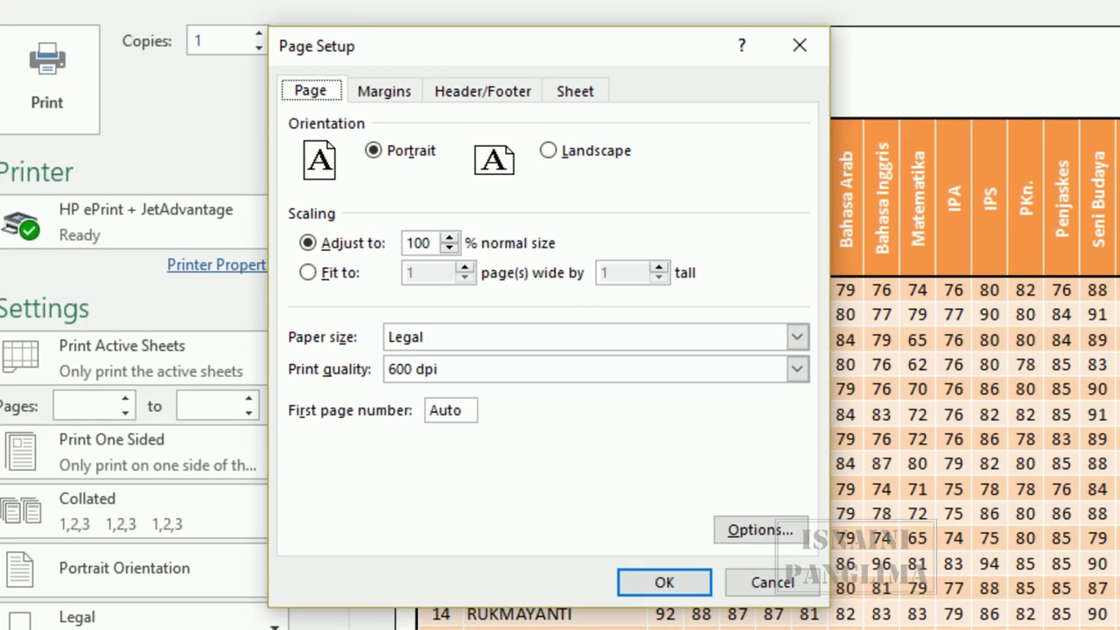
click(582, 95)
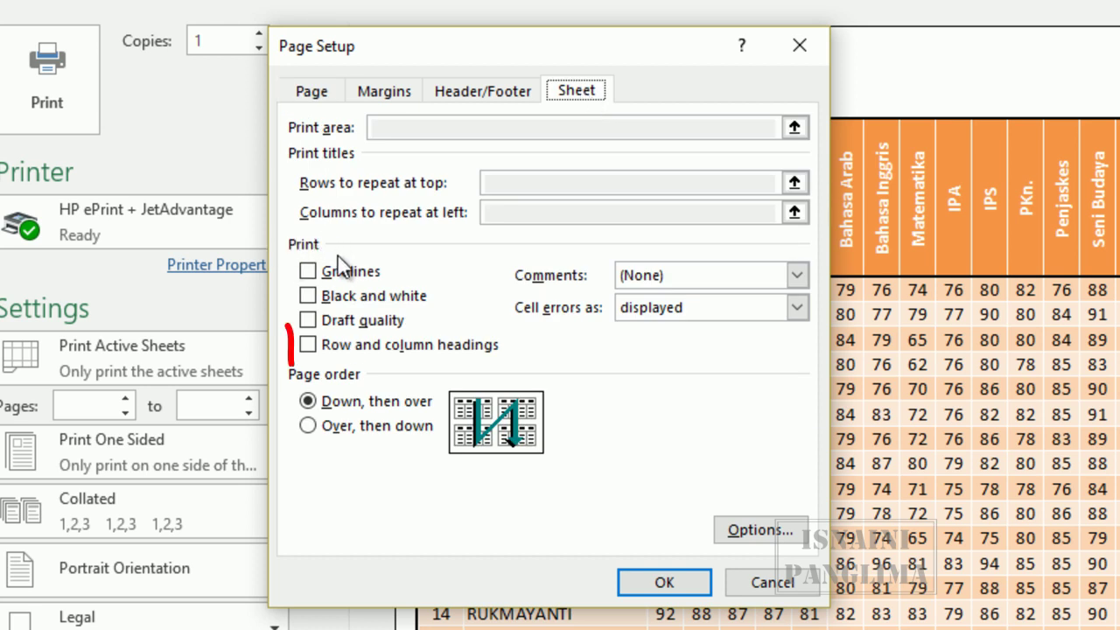
click(307, 347)
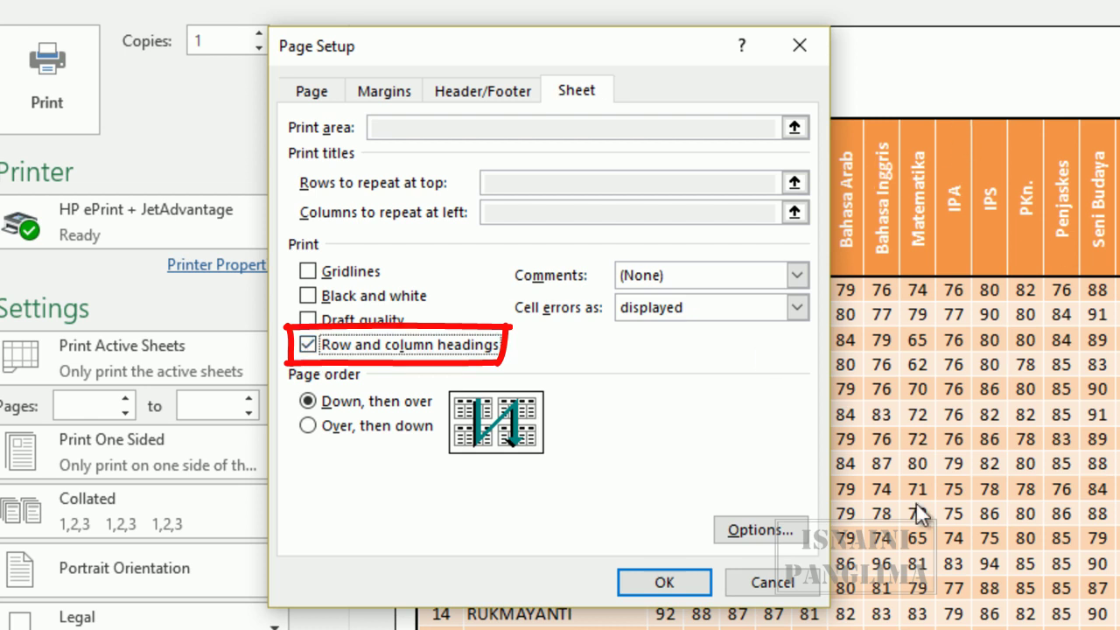
click(665, 582)
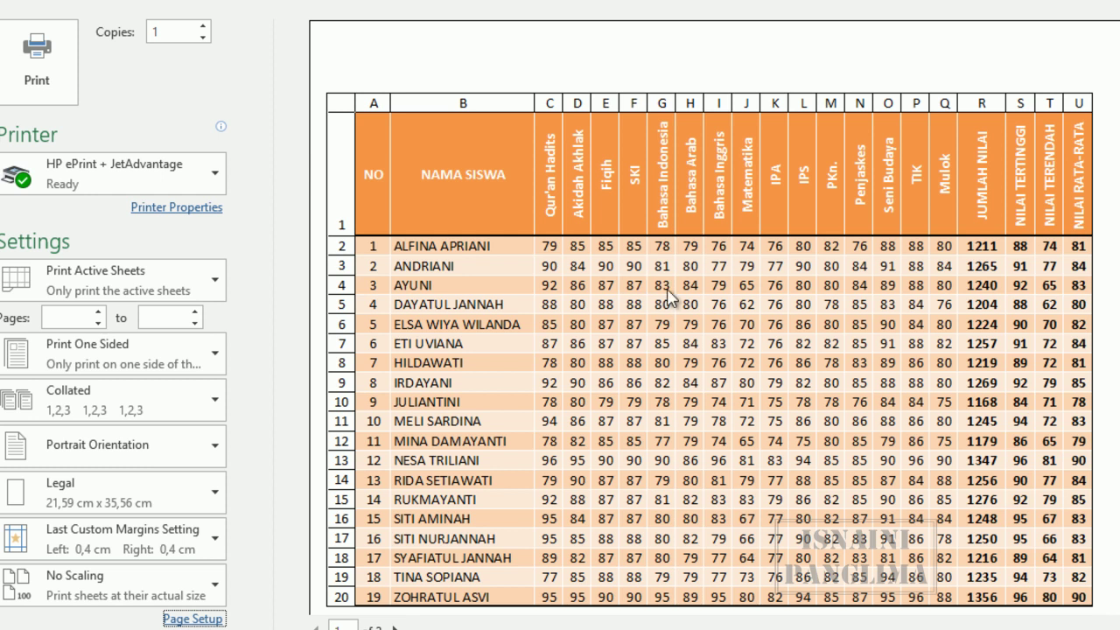
Set Page Setup scaling to 90% of normal size and hide the preview's margin guides
scroll(608, 326, down, 1)
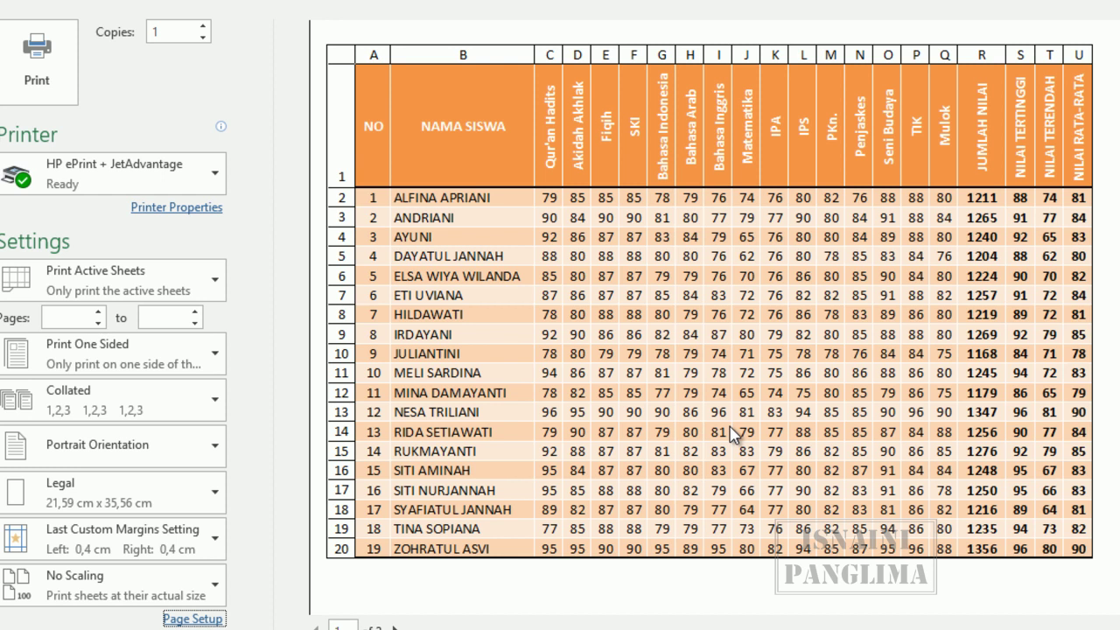
scroll(718, 430, up, 1)
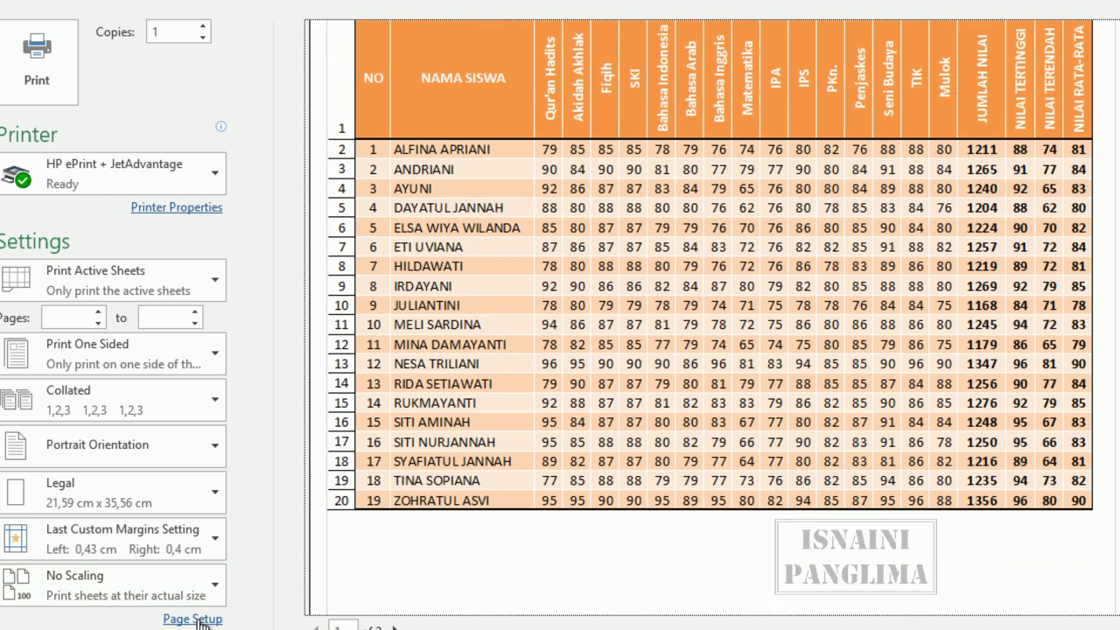
click(217, 619)
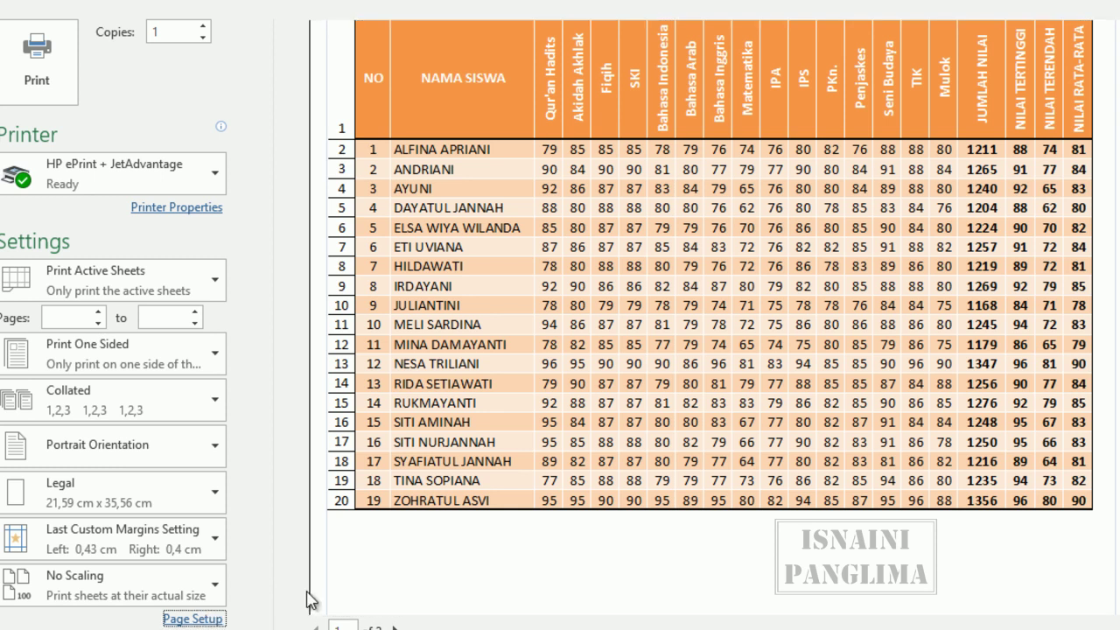
click(351, 196)
click(351, 195)
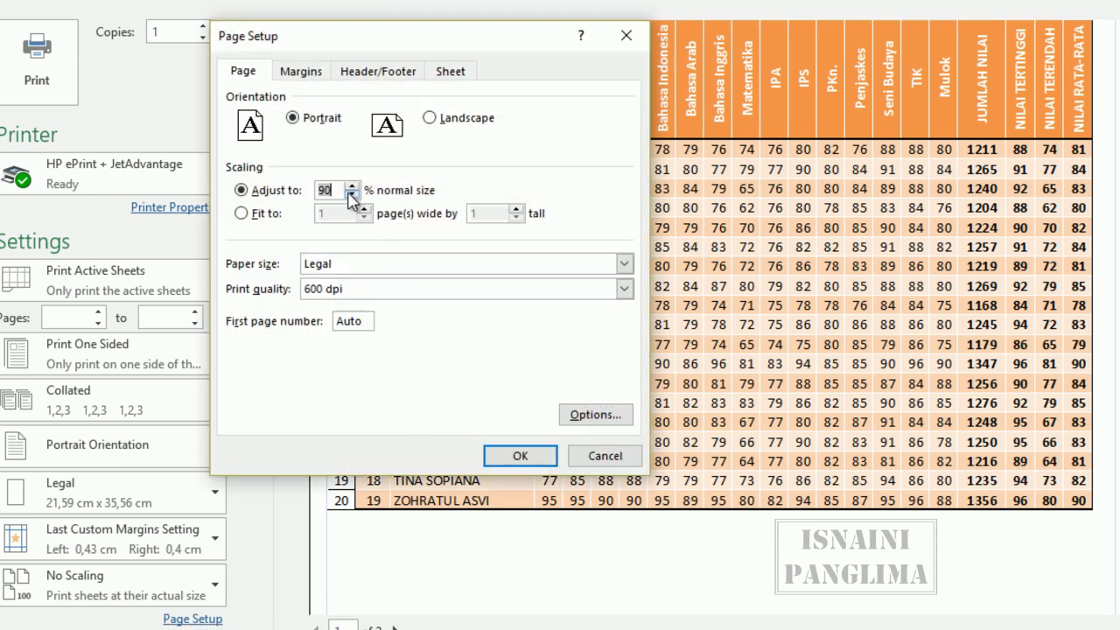
click(520, 457)
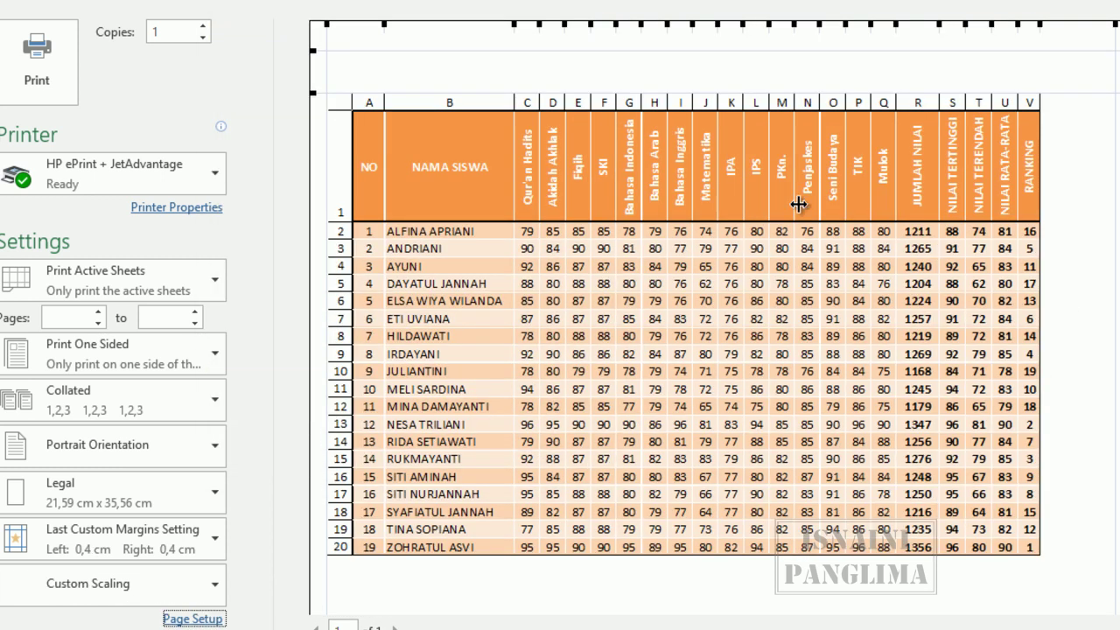
click(1094, 623)
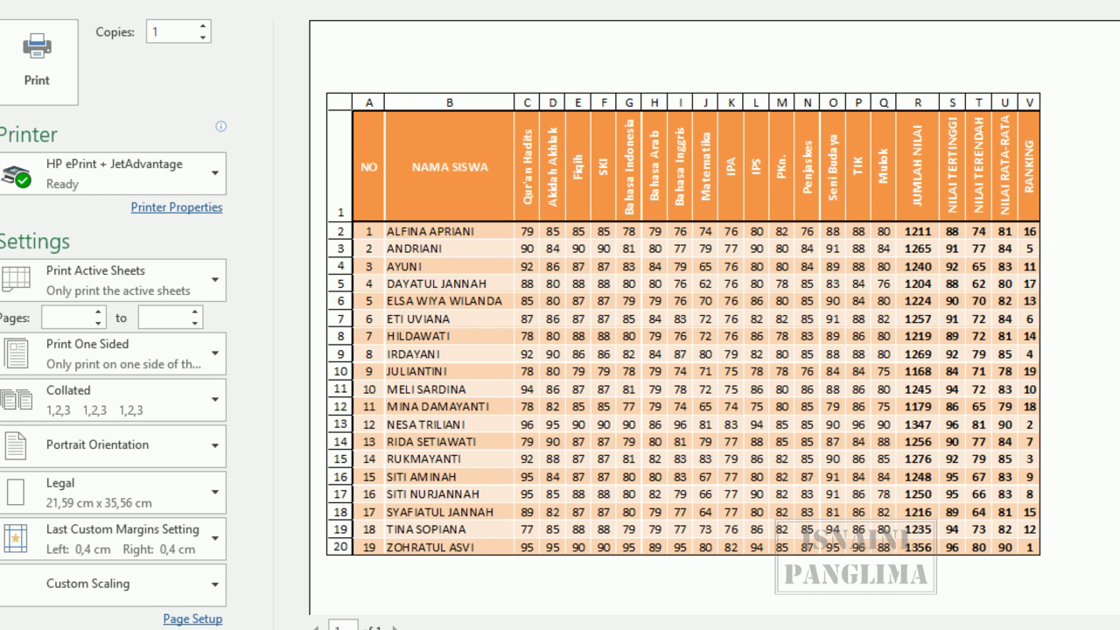
Close the print preview with Esc to return to sheet 2's worksheet view
key(Escape)
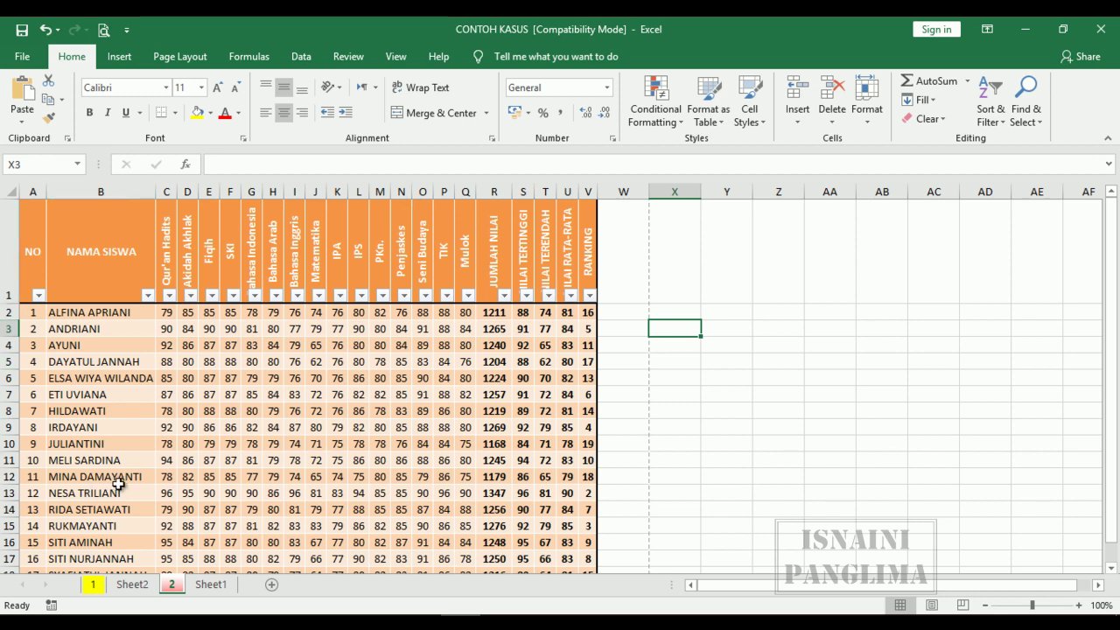
scroll(167, 486, down, 2)
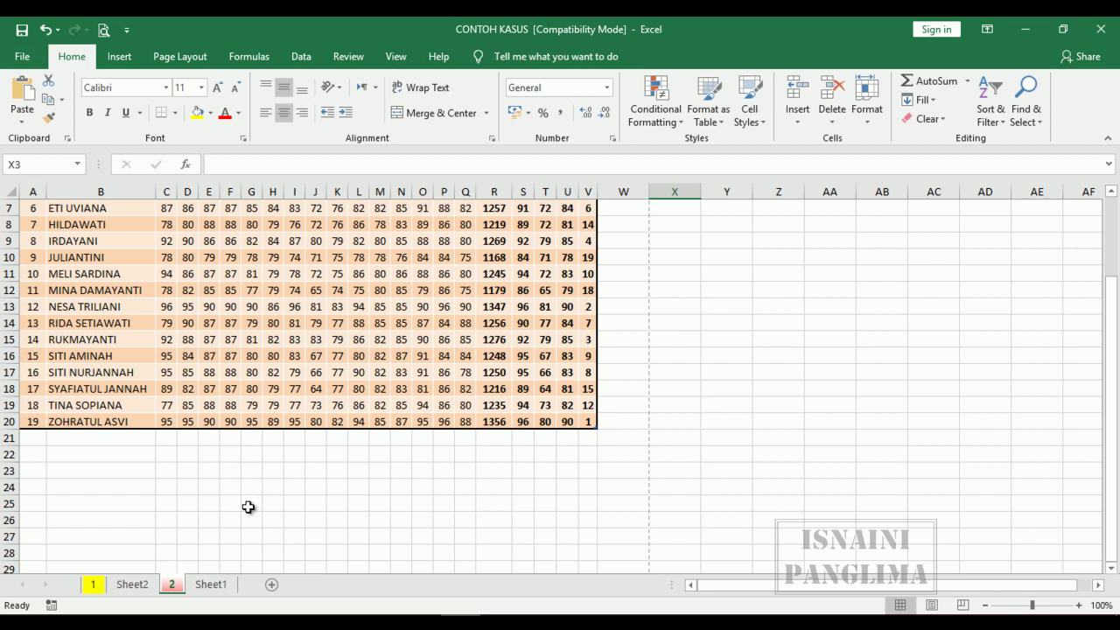
scroll(97, 468, up, 2)
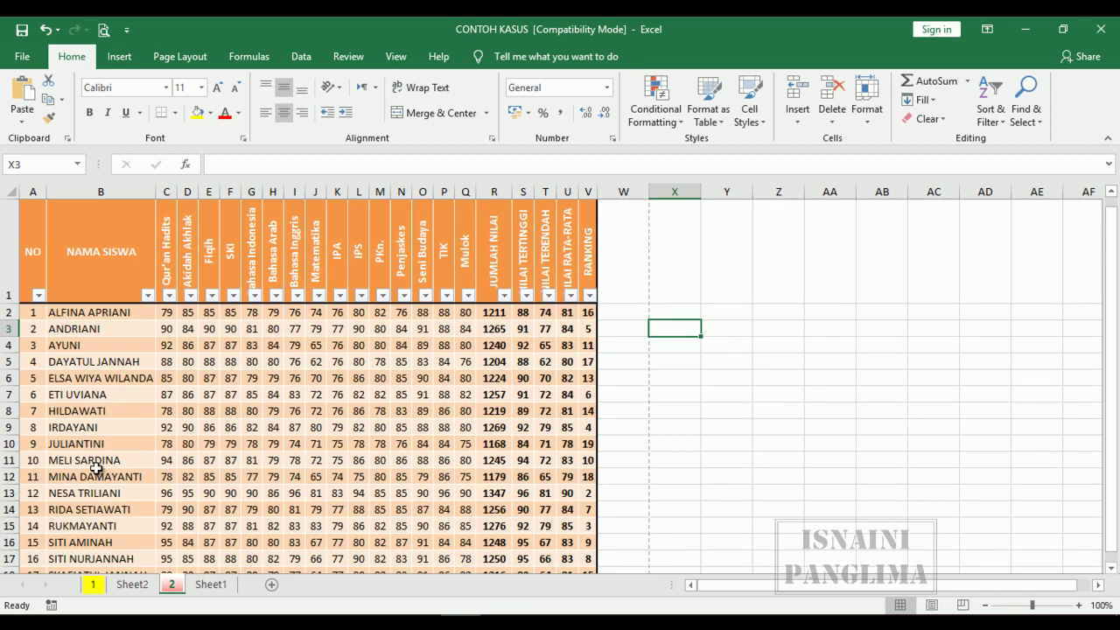